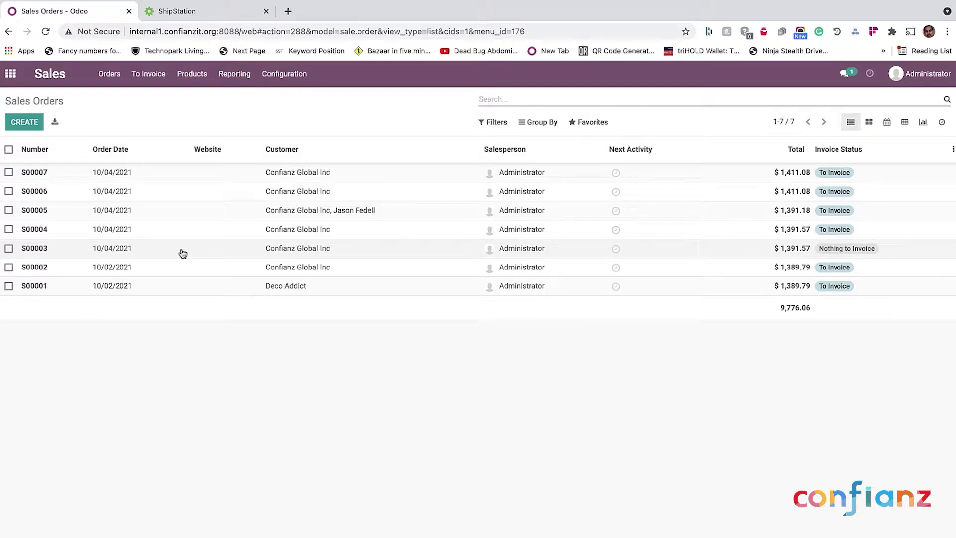
# After checking ShipStation's awaiting orders, start a new Odoo quotation for customer Confianz Global Inc
pyautogui.click(190, 13)
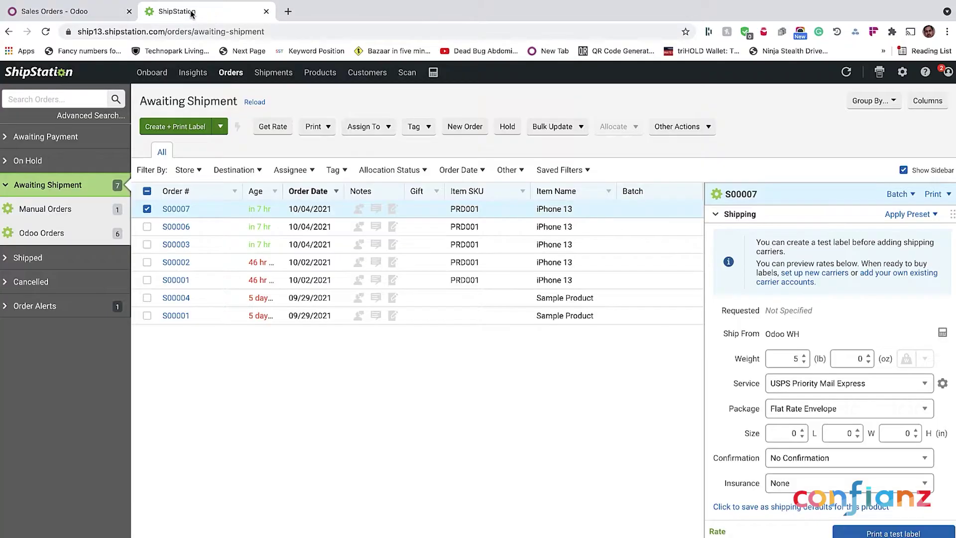
pyautogui.click(82, 15)
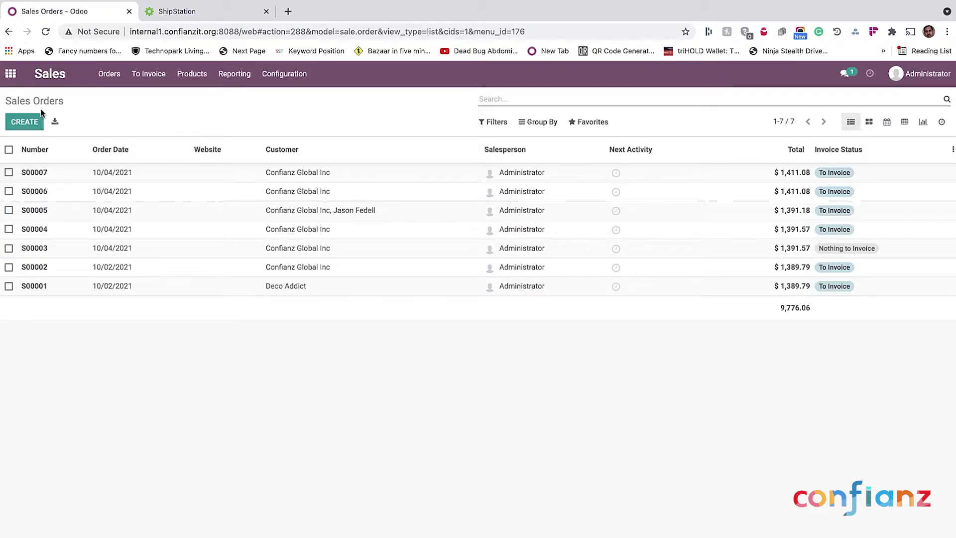
pyautogui.click(32, 123)
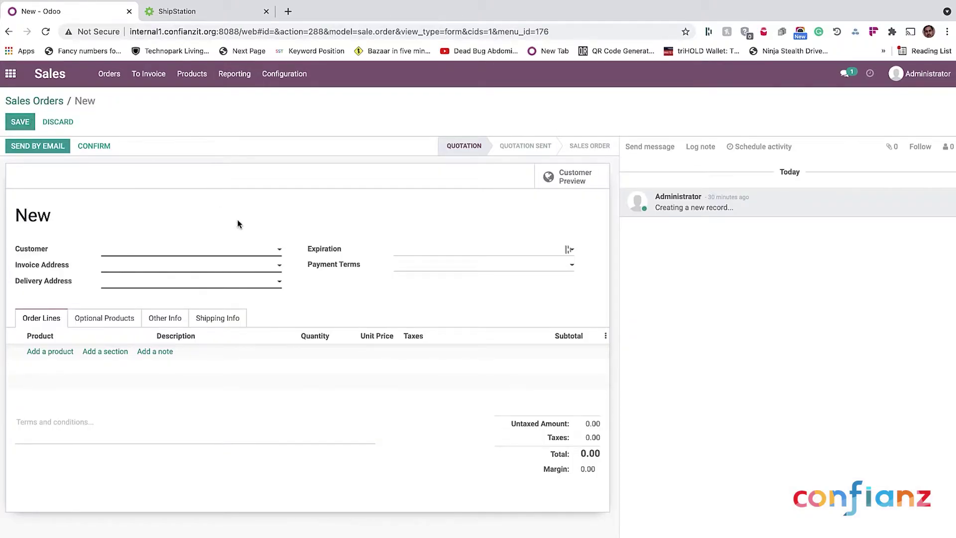
pyautogui.click(253, 255)
pyautogui.click(239, 269)
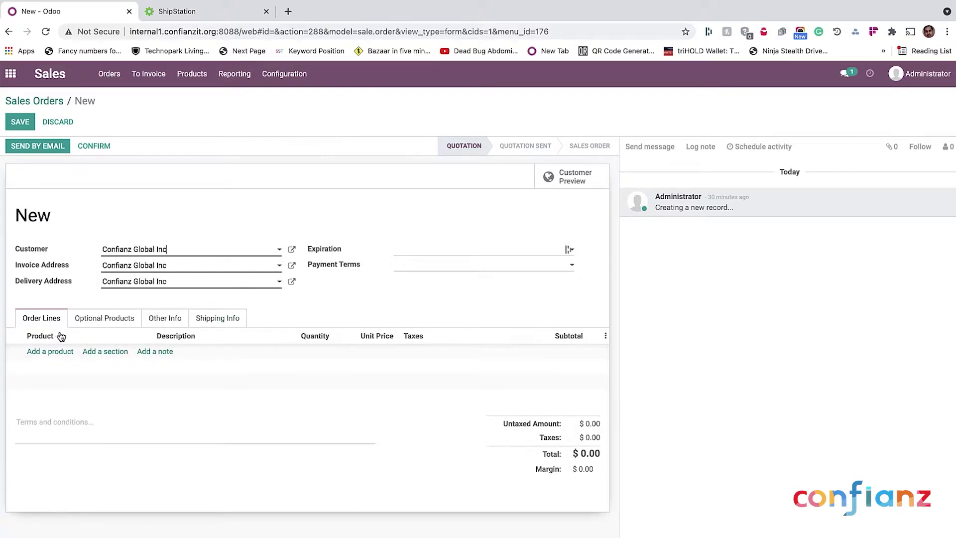
# Add one [PRD001] iPhone 13 line at 1,200.00 and save quotation S00008
pyautogui.click(49, 352)
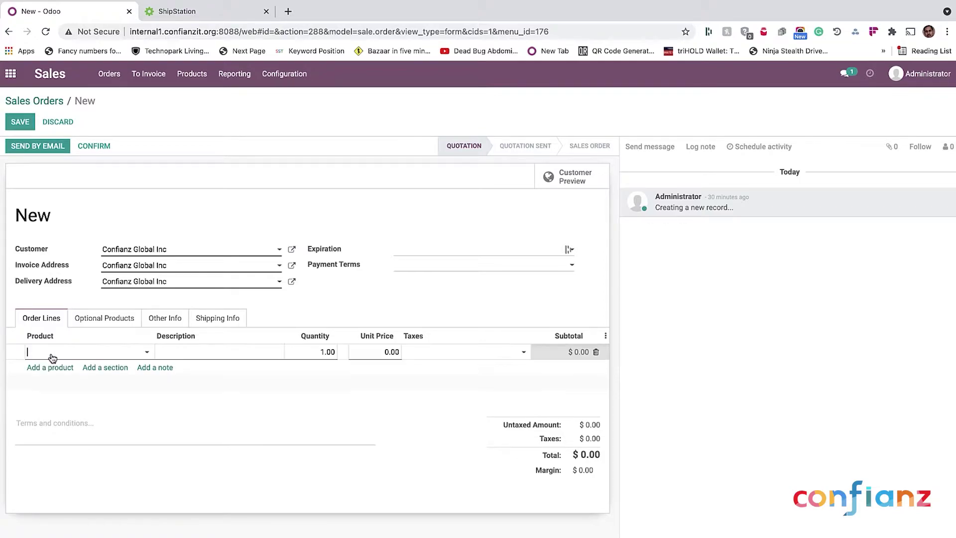
pyautogui.write('ip')
pyautogui.press('Return')
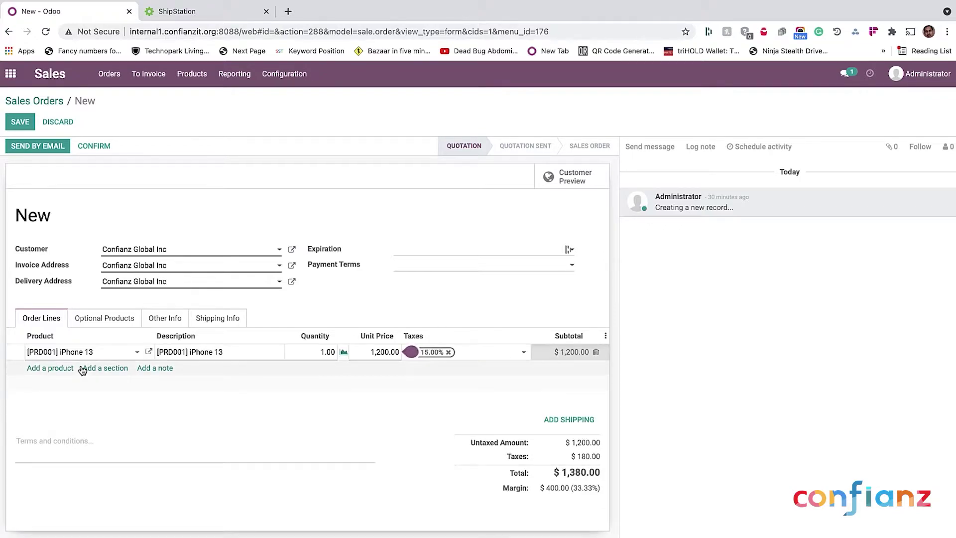
pyautogui.click(30, 124)
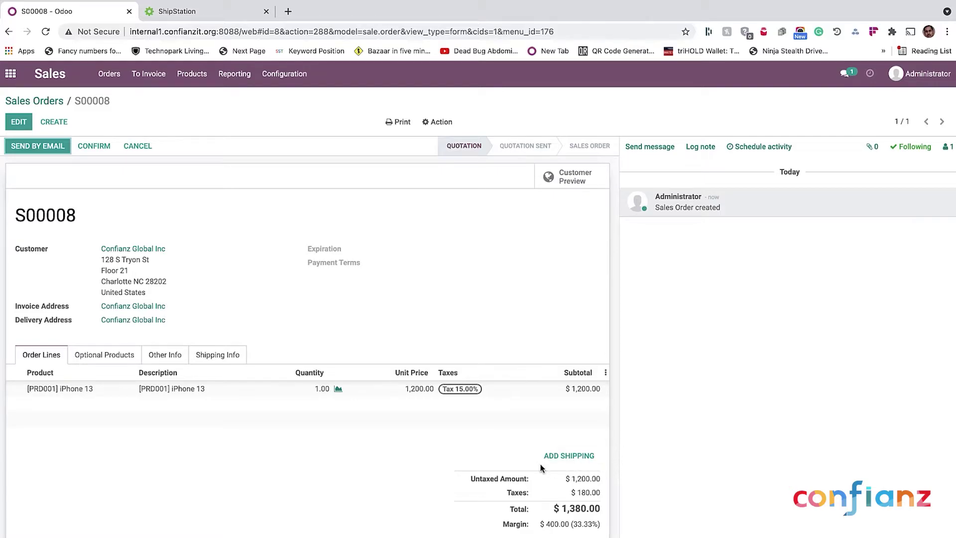
# Add shipping to S00008 with type ShipStation, leaving the carrier unset, and fetch USPS rates
pyautogui.click(579, 457)
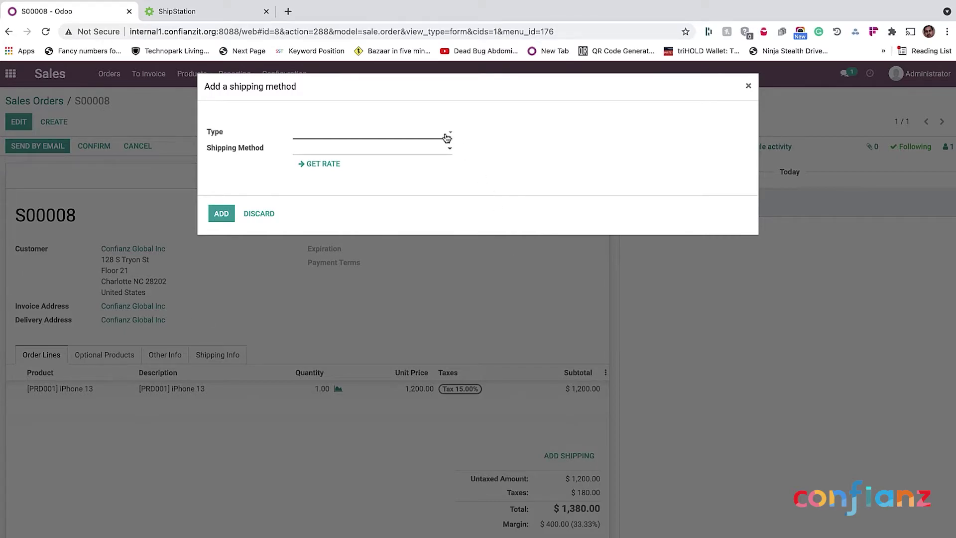
pyautogui.click(447, 138)
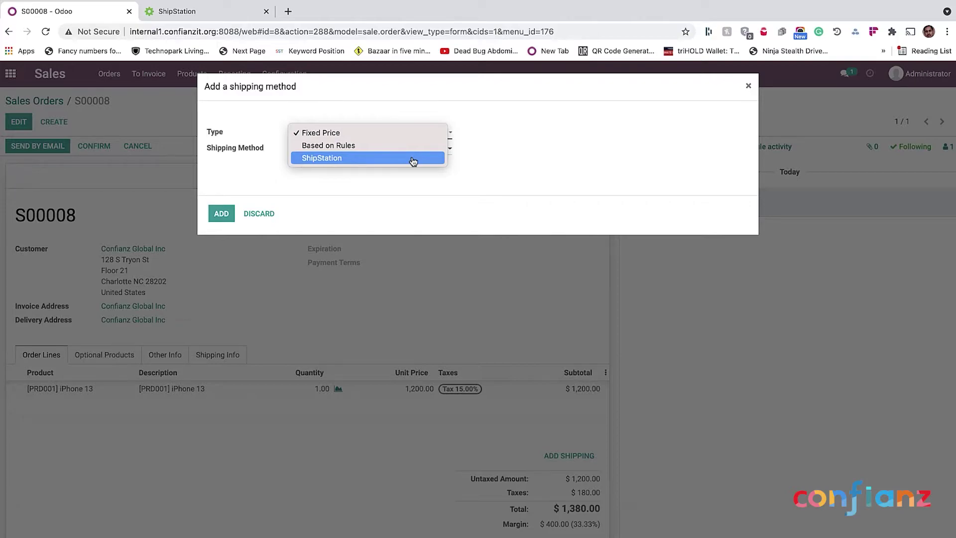
pyautogui.click(413, 158)
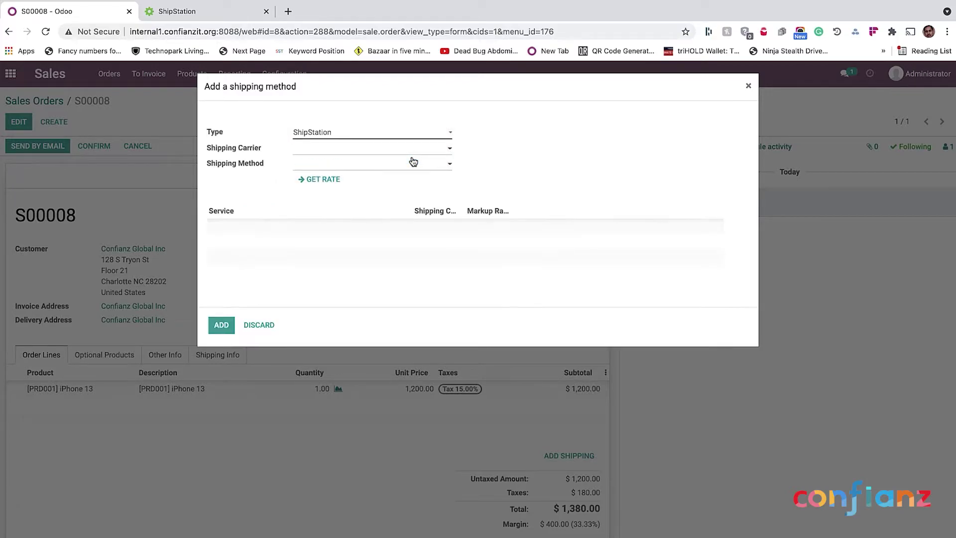
pyautogui.click(418, 150)
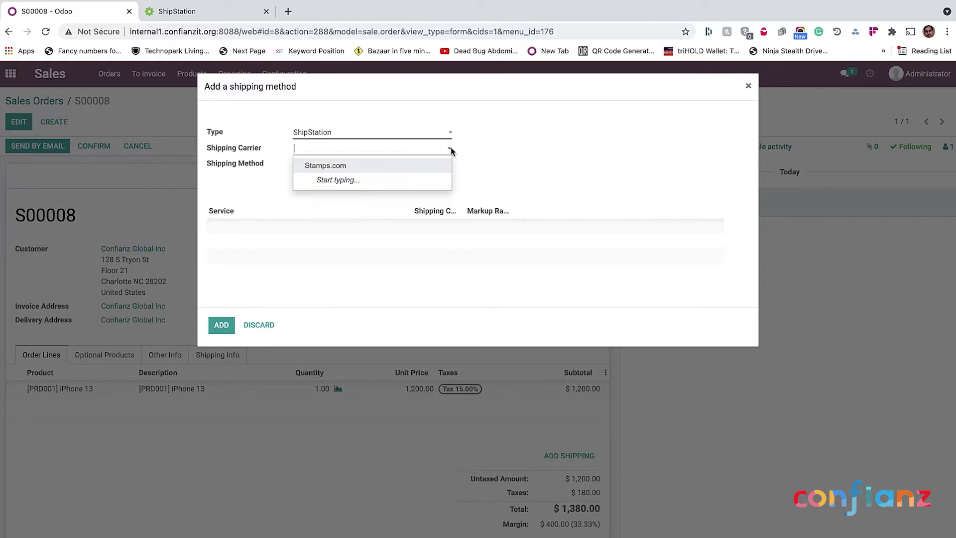
pyautogui.click(504, 163)
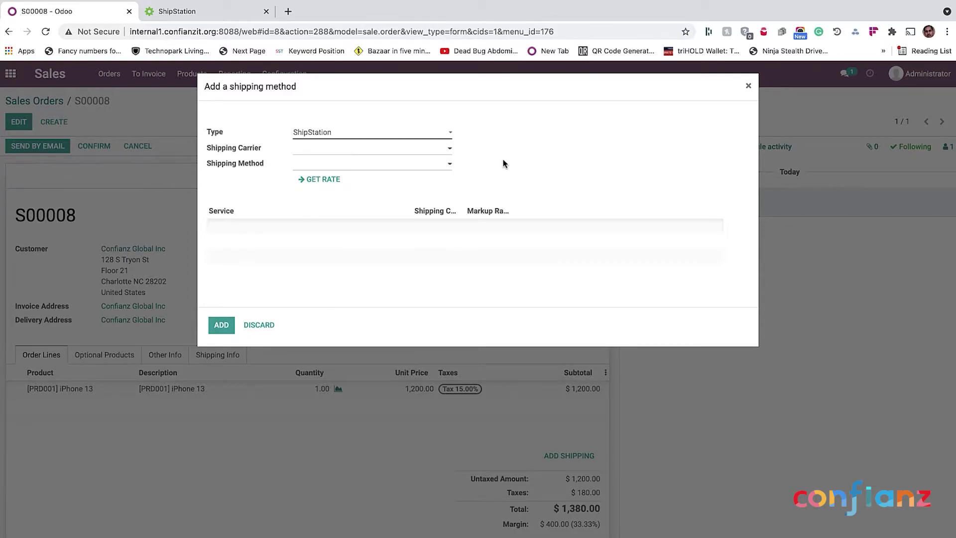
pyautogui.click(325, 180)
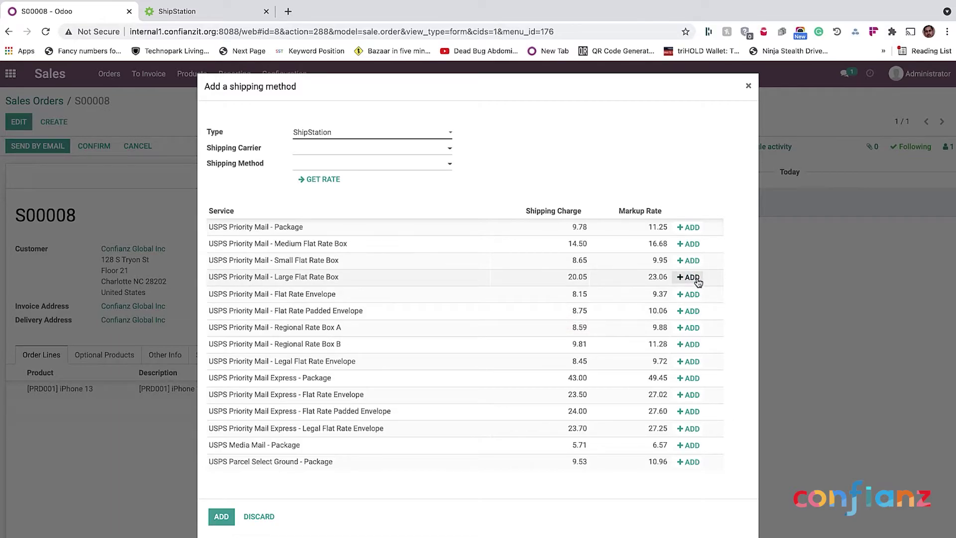
# Add the USPS Priority Mail Large Flat Rate Box rate of 23.06, bringing the total to $1,406.52
pyautogui.click(692, 277)
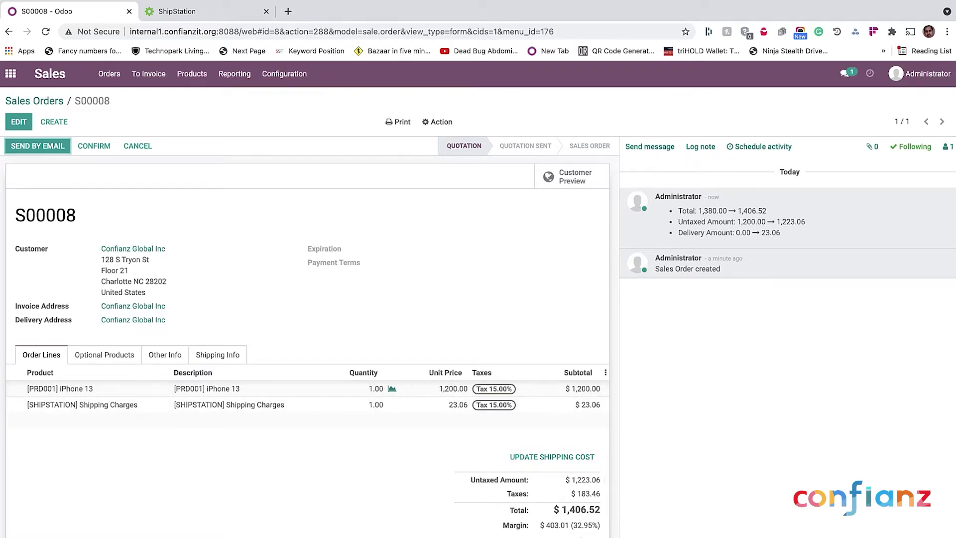
# Confirm S00008 as a sales order and validate delivery WH/OUT/00008 to Done via immediate transfer
pyautogui.click(97, 146)
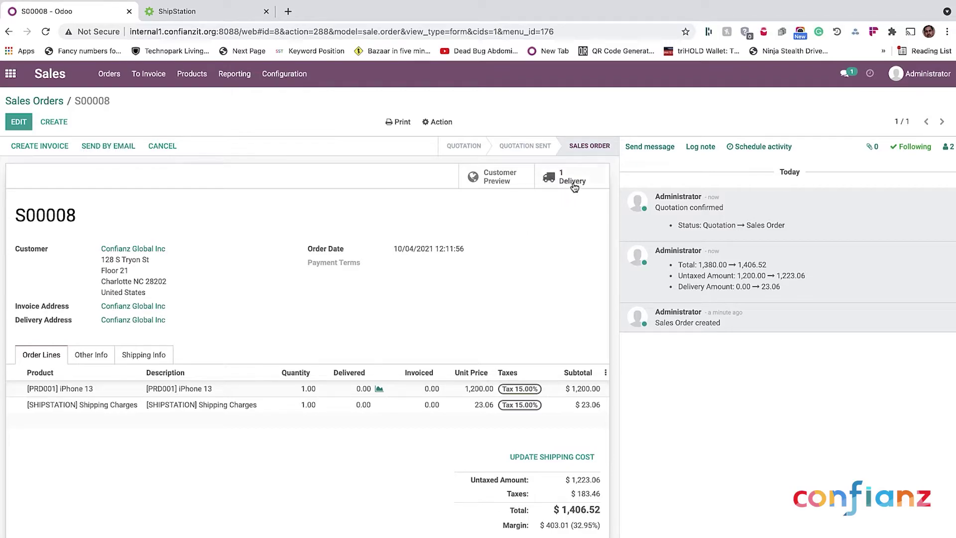
pyautogui.click(571, 181)
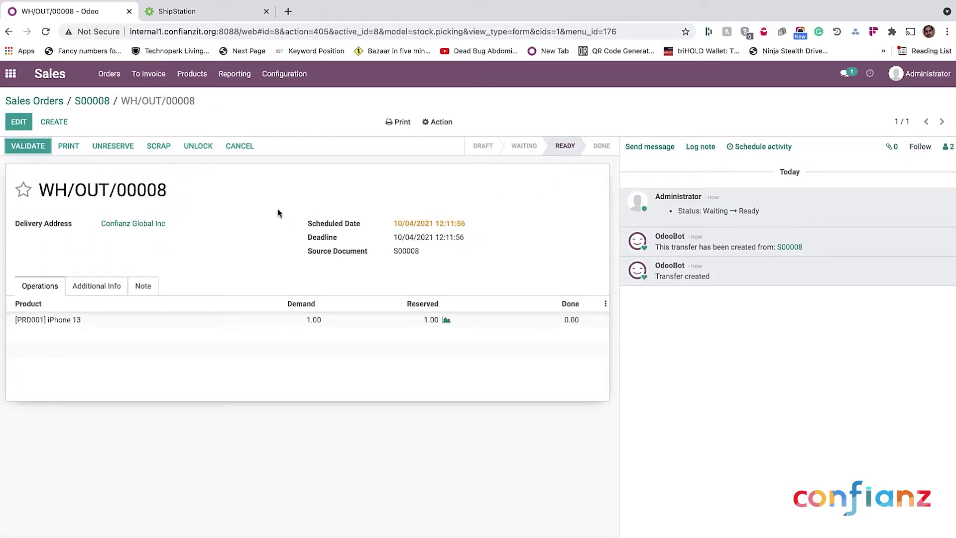
pyautogui.click(30, 149)
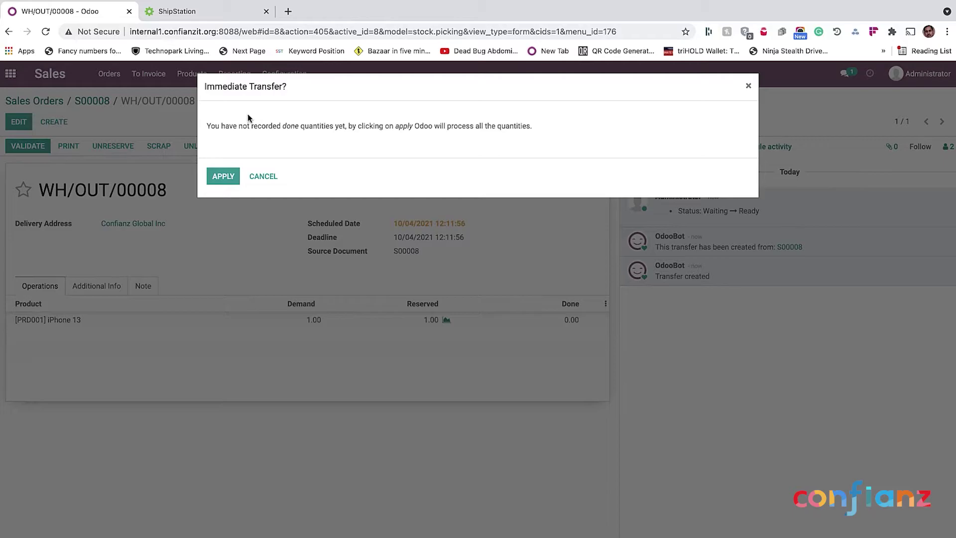
pyautogui.click(222, 177)
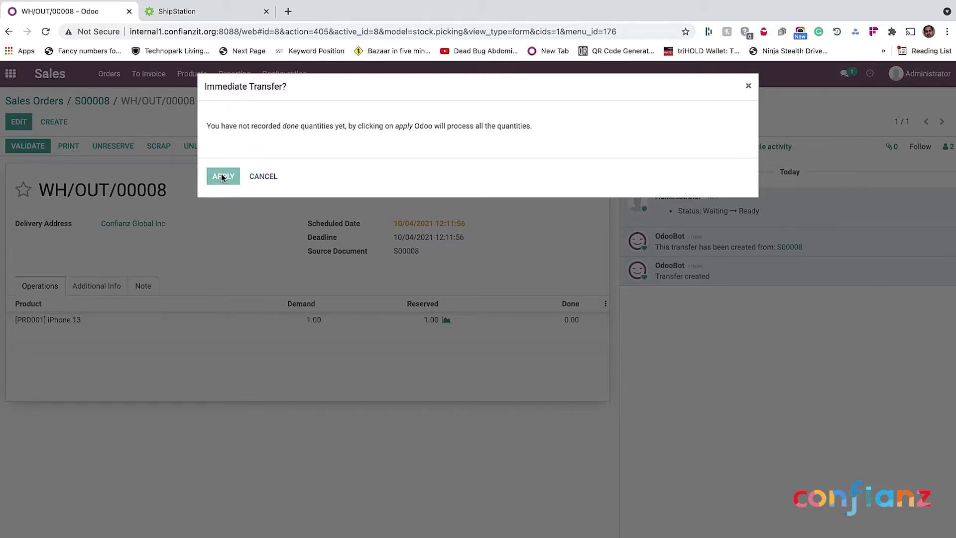
pyautogui.click(223, 177)
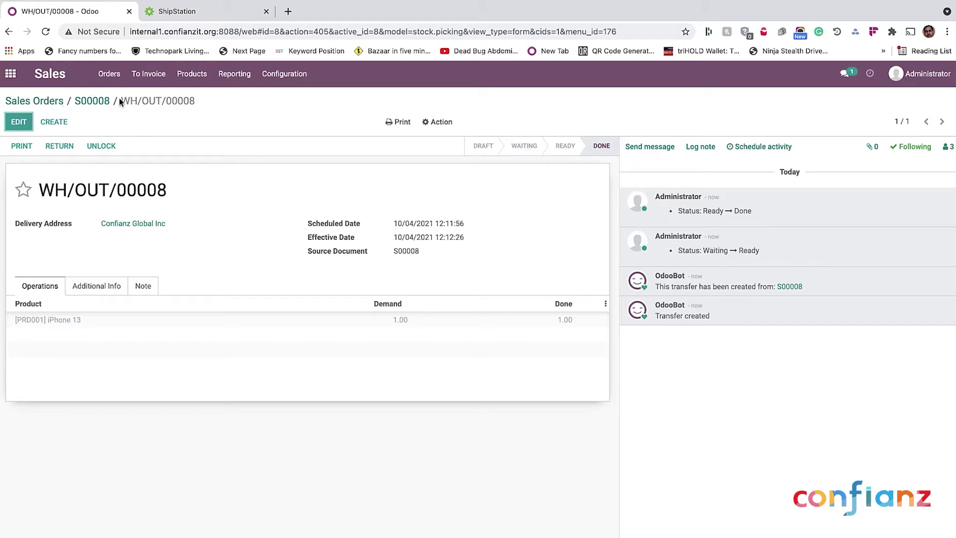
pyautogui.click(178, 11)
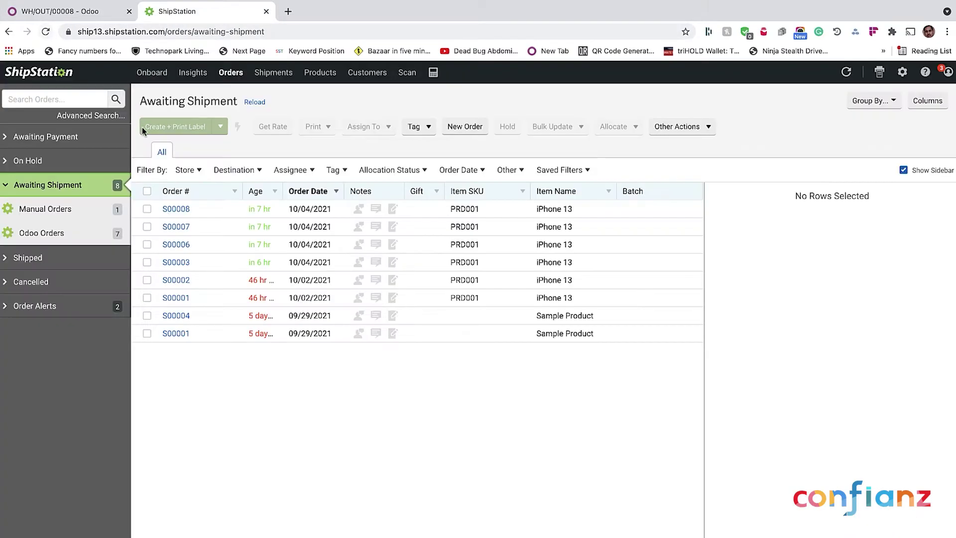
# Preview a USPS test label for order S00008 in ShipStation, then return to the Odoo delivery
pyautogui.click(177, 210)
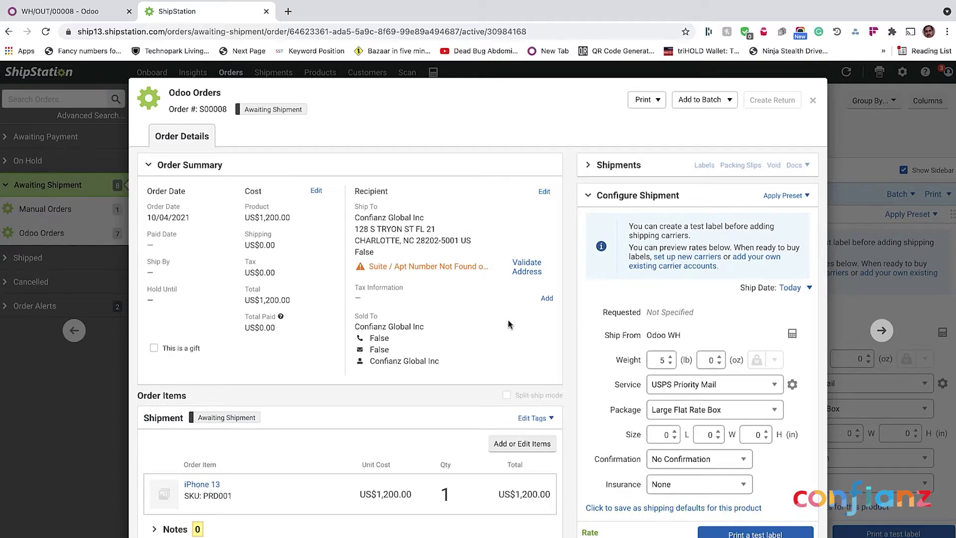
pyautogui.scroll(-1, 482, 454)
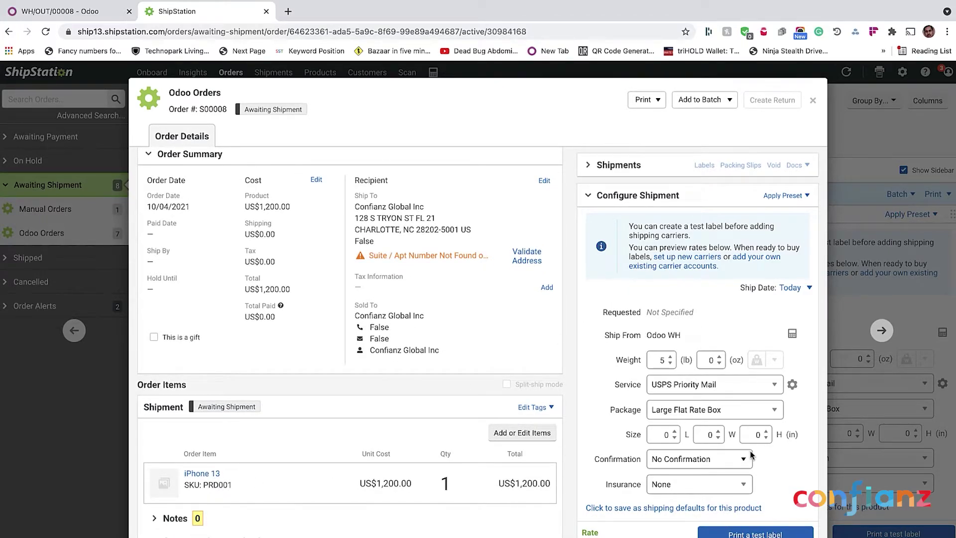
pyautogui.click(750, 534)
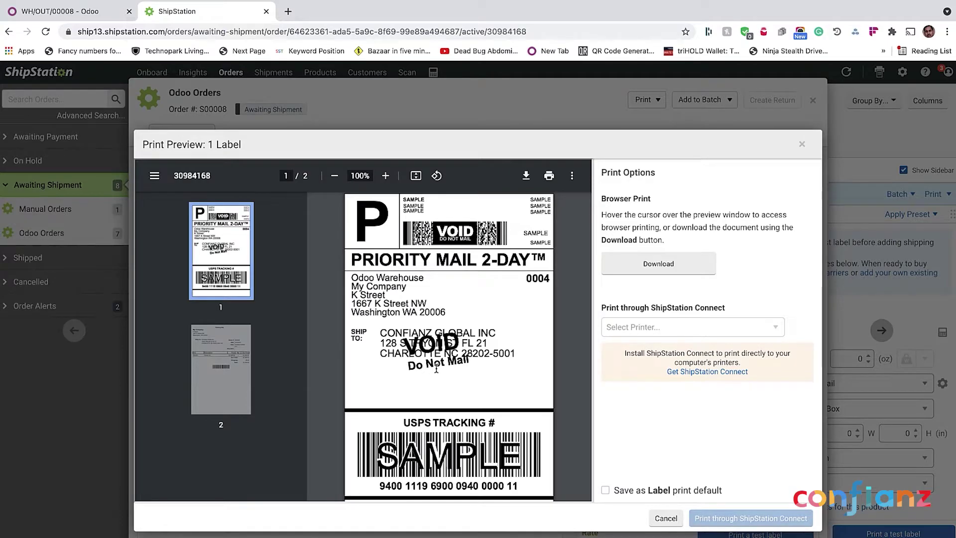
pyautogui.scroll(-1, 444, 362)
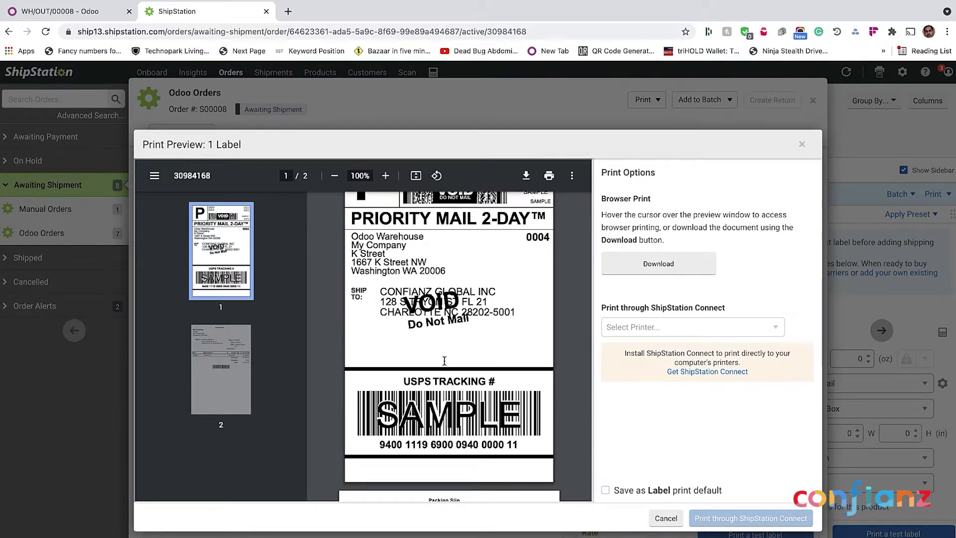
pyautogui.scroll(-7, 444, 361)
pyautogui.scroll(10, 445, 361)
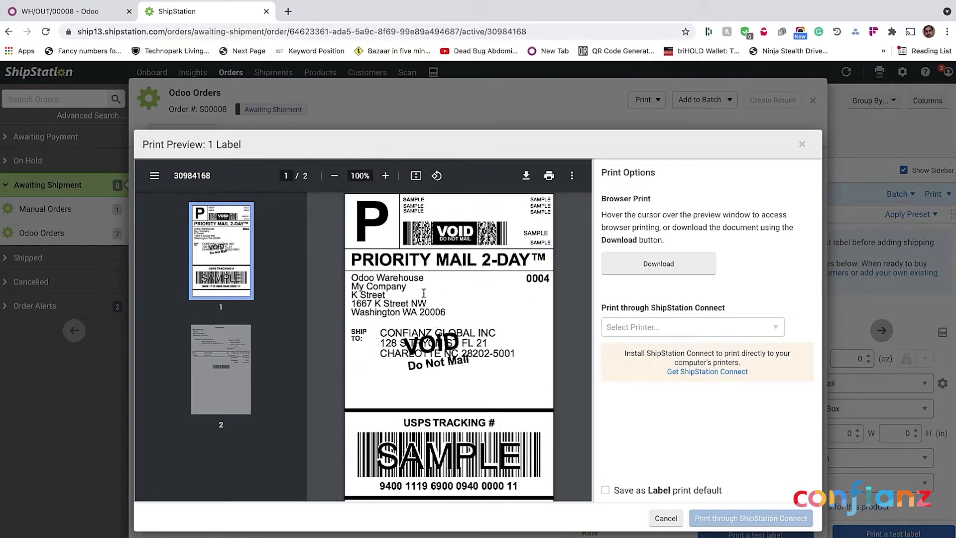
pyautogui.click(666, 518)
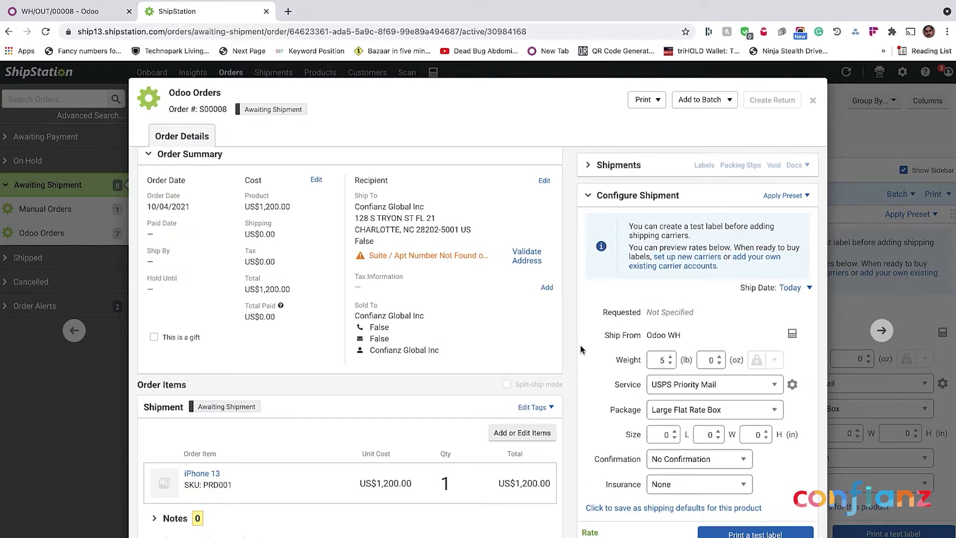
pyautogui.hotkey('ctrl', 'shift', 'Tab')
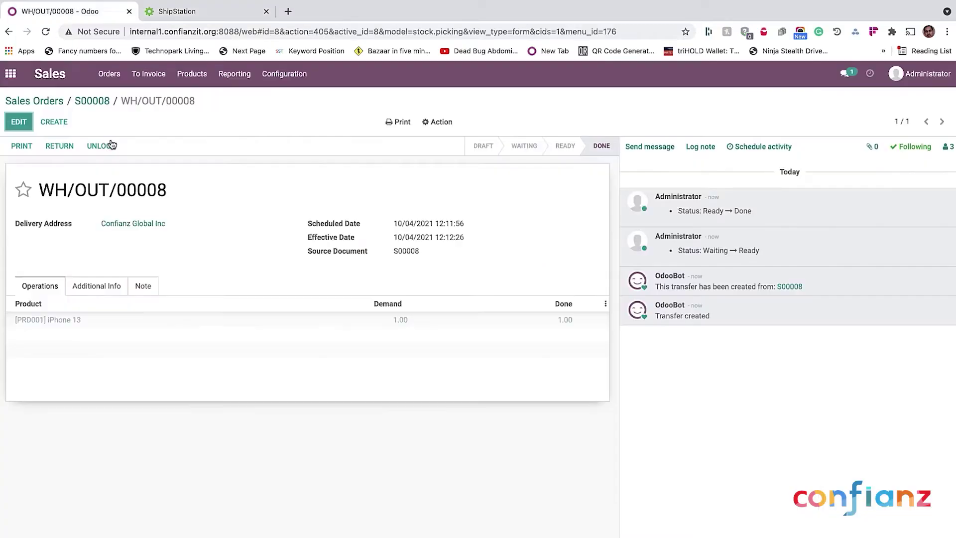
# Back on S00008, view shipping info: Stamps.com, USPS Priority Mail, Large Flat Rate Box, 5.00 lb
pyautogui.click(89, 102)
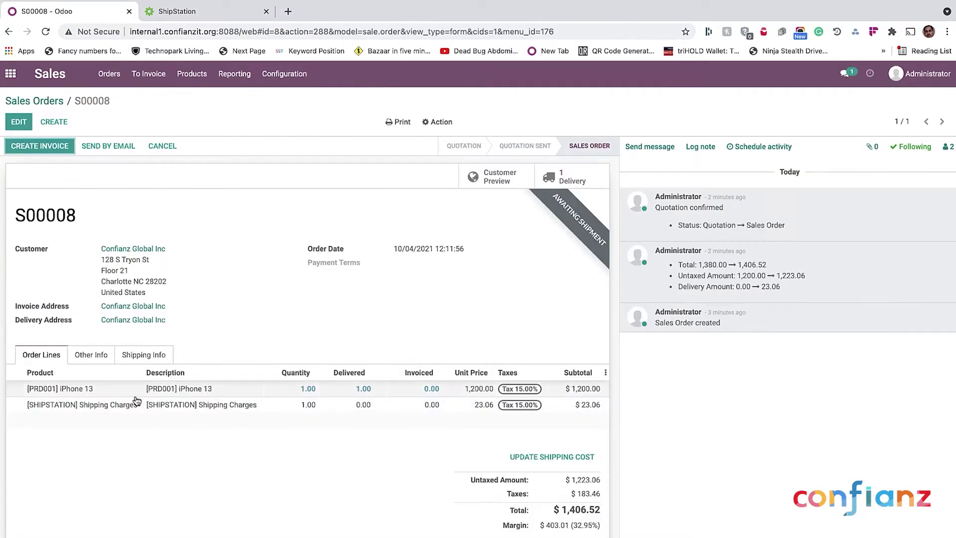
pyautogui.click(149, 356)
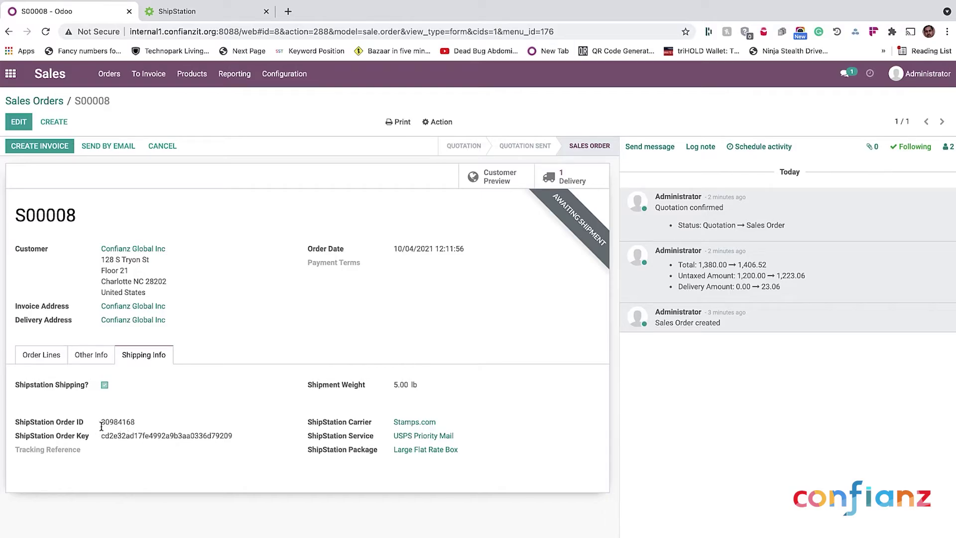